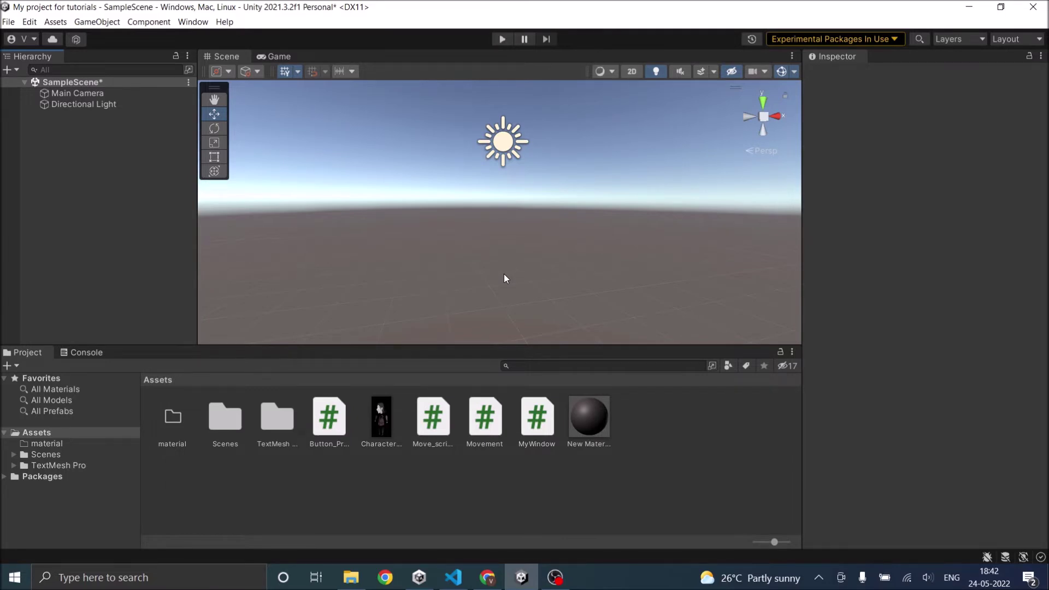
# Step: Create a UI > Button - TextMeshPro from the Hierarchy + menu
pyautogui.click(8, 70)
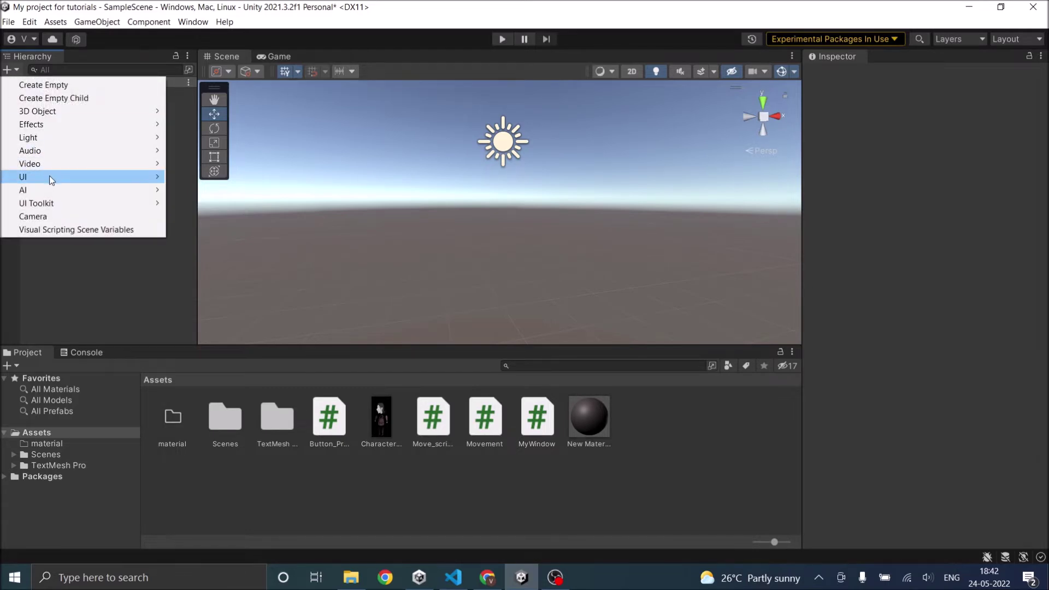
pyautogui.moveTo(124, 181)
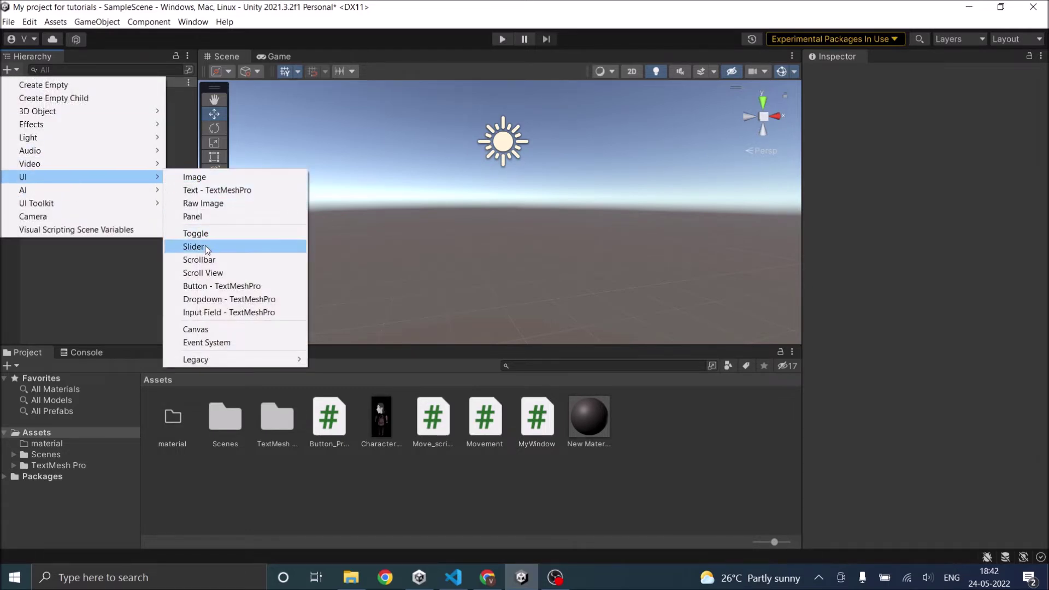
pyautogui.click(217, 286)
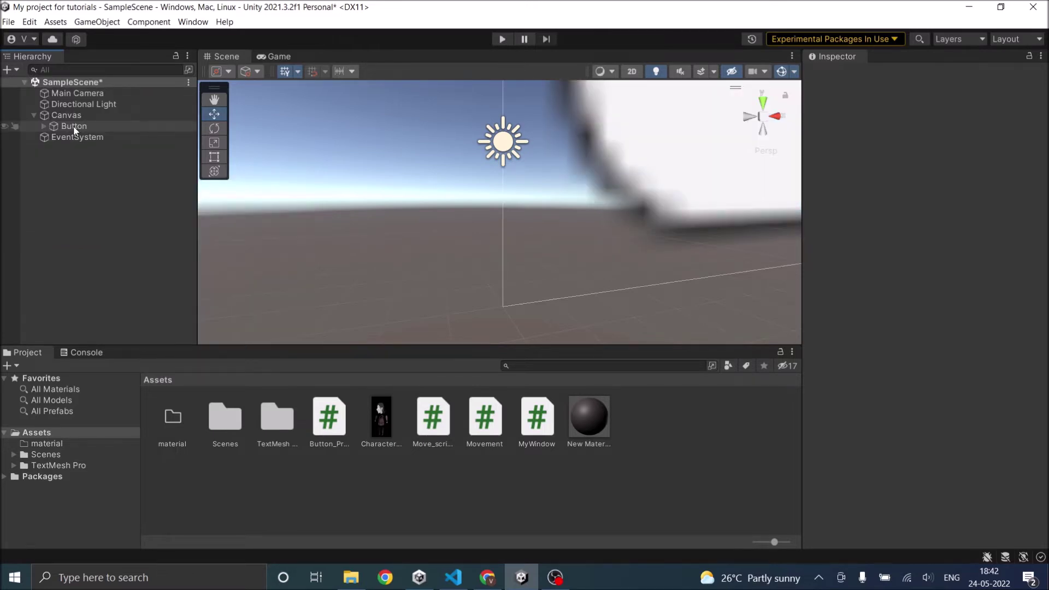
# Step: Drag the button up and right onto the canvas centre at Pos X 9, Pos Y 13
pyautogui.doubleClick(74, 127)
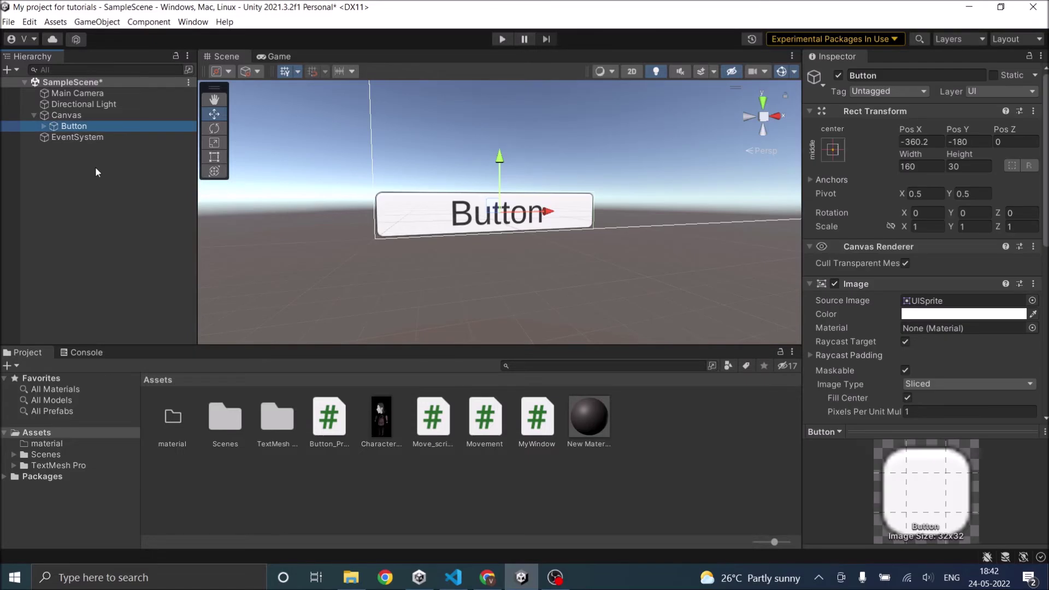
pyautogui.keyDown('alt'); pyautogui.moveTo(608, 301); pyautogui.dragTo(551, 287); pyautogui.keyUp('alt')
pyautogui.keyDown('alt'); pyautogui.moveTo(405, 180); pyautogui.dragTo(508, 197); pyautogui.keyUp('alt')
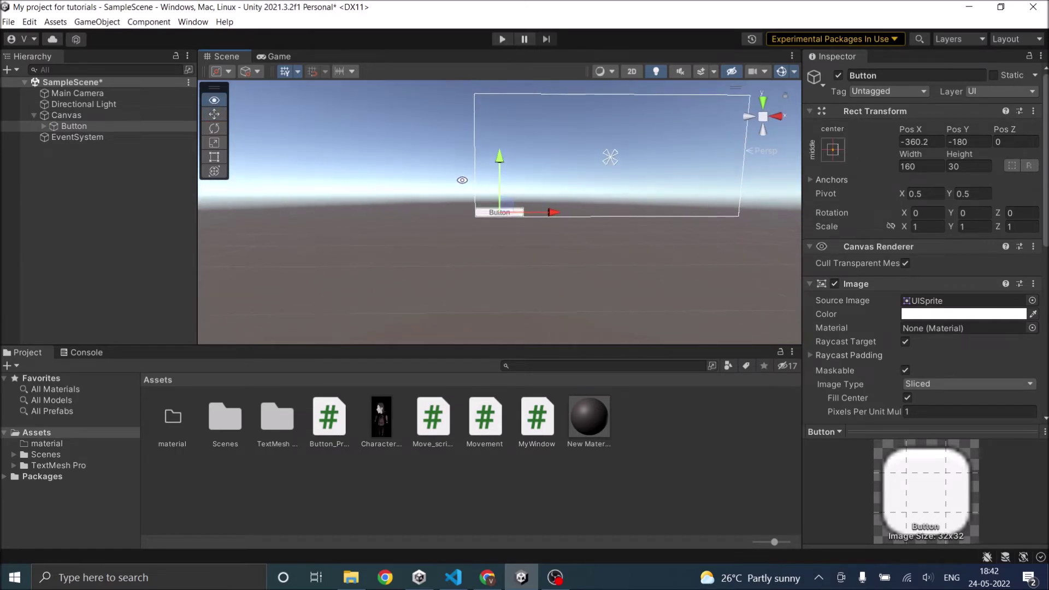
pyautogui.moveTo(500, 160); pyautogui.dragTo(501, 100)
pyautogui.moveTo(553, 155); pyautogui.dragTo(666, 155)
pyautogui.click(427, 236)
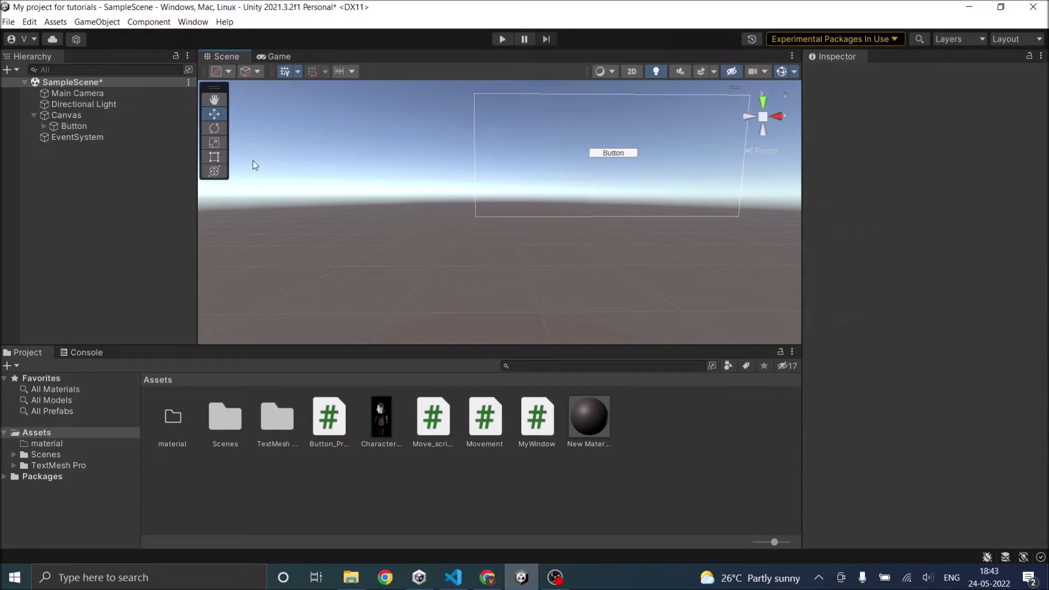
pyautogui.click(104, 126)
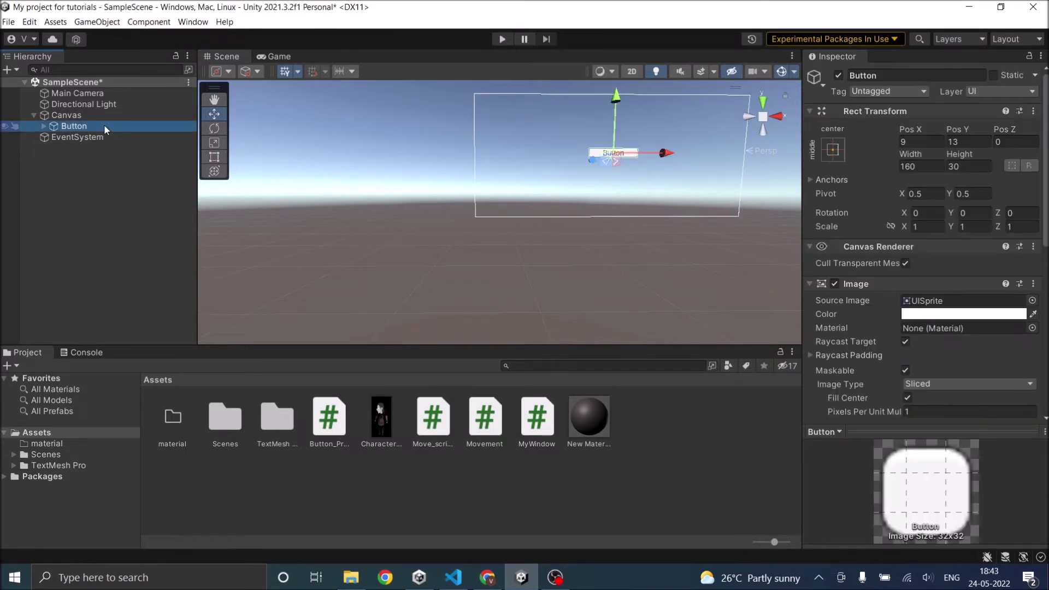
pyautogui.click(279, 57)
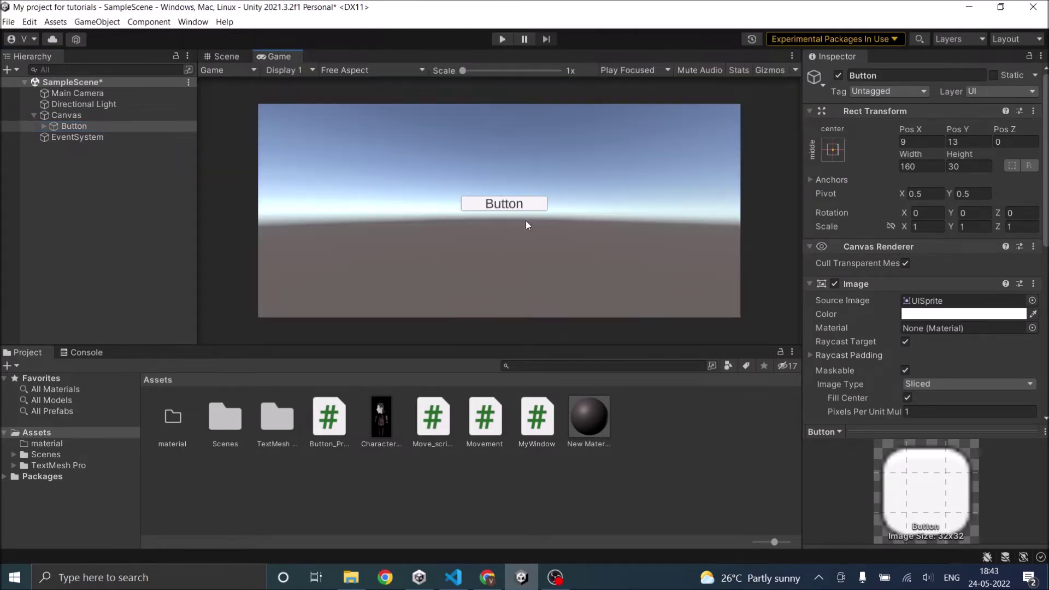
# Step: Expand Button and select its Text (TMP) child, whose label reads 'Button'
pyautogui.click(46, 127)
pyautogui.click(82, 139)
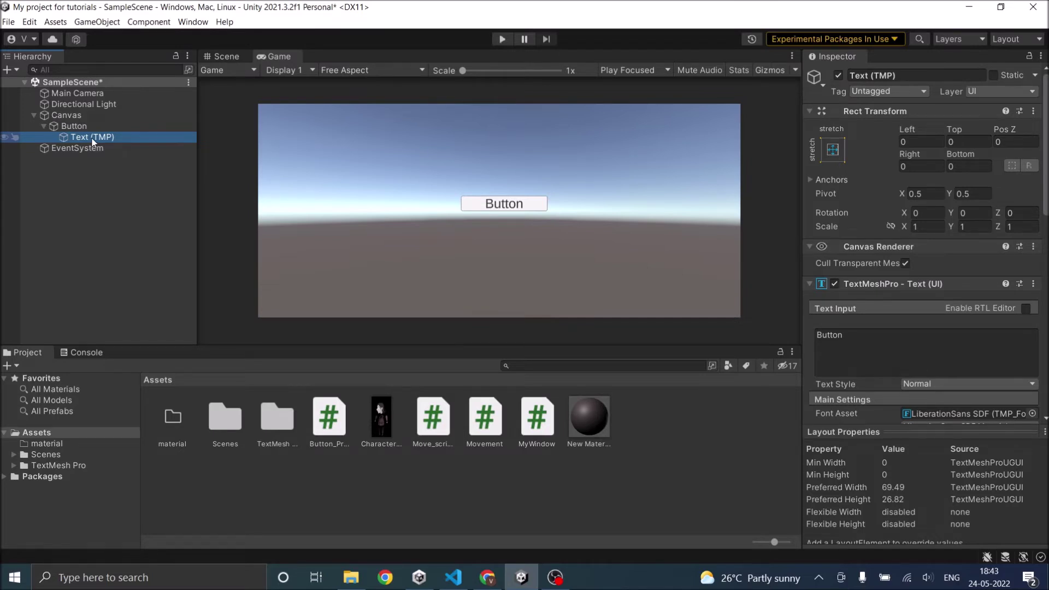
# Step: Set the Button's Source Image to the Knob sprite
pyautogui.press('Up')
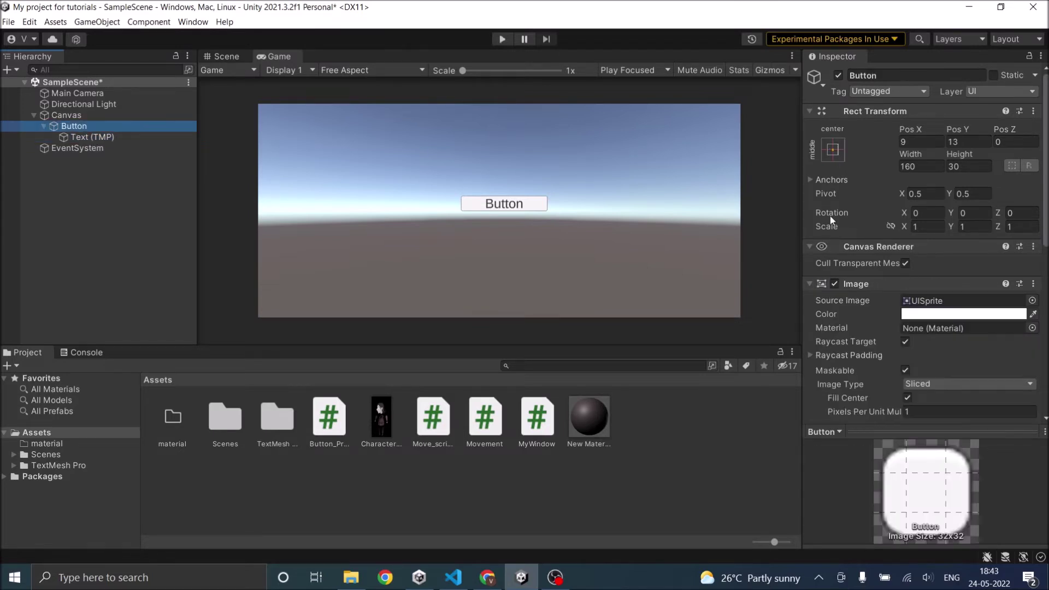
pyautogui.scroll(-3, 874, 234)
pyautogui.scroll(-3, 883, 215)
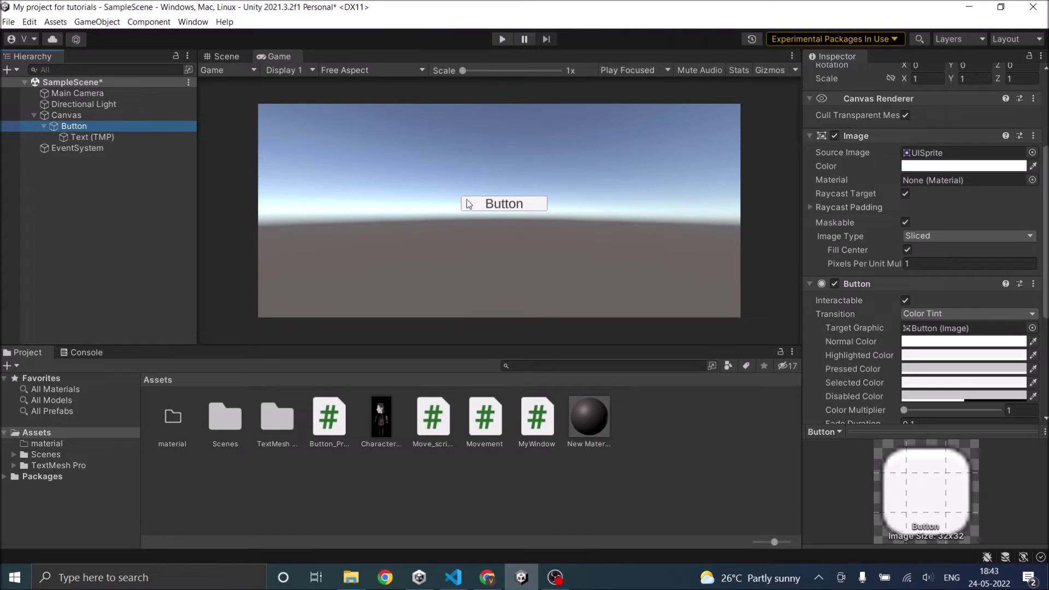
pyautogui.click(225, 56)
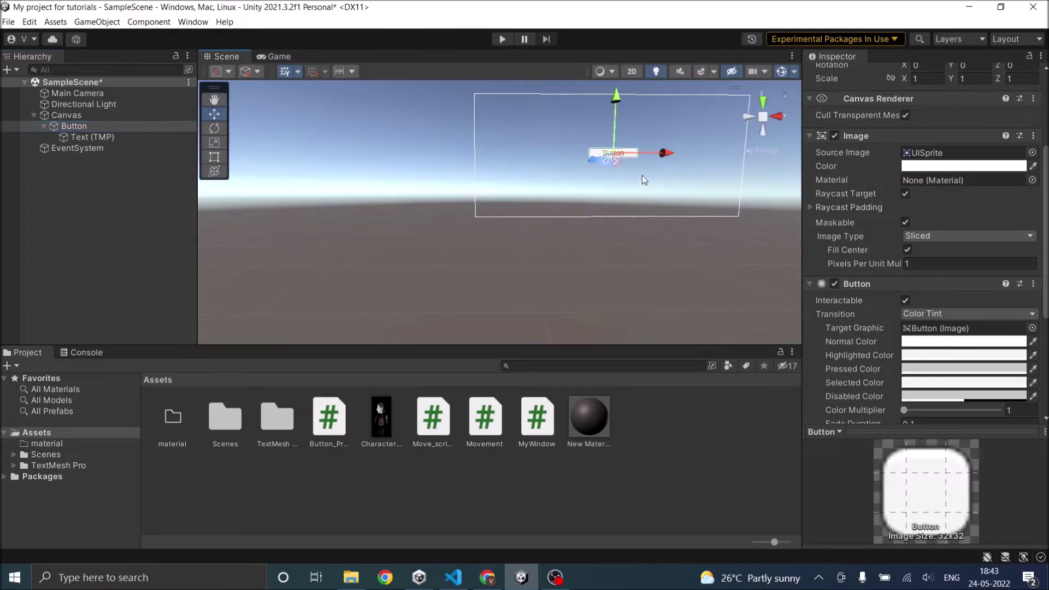
pyautogui.click(1033, 153)
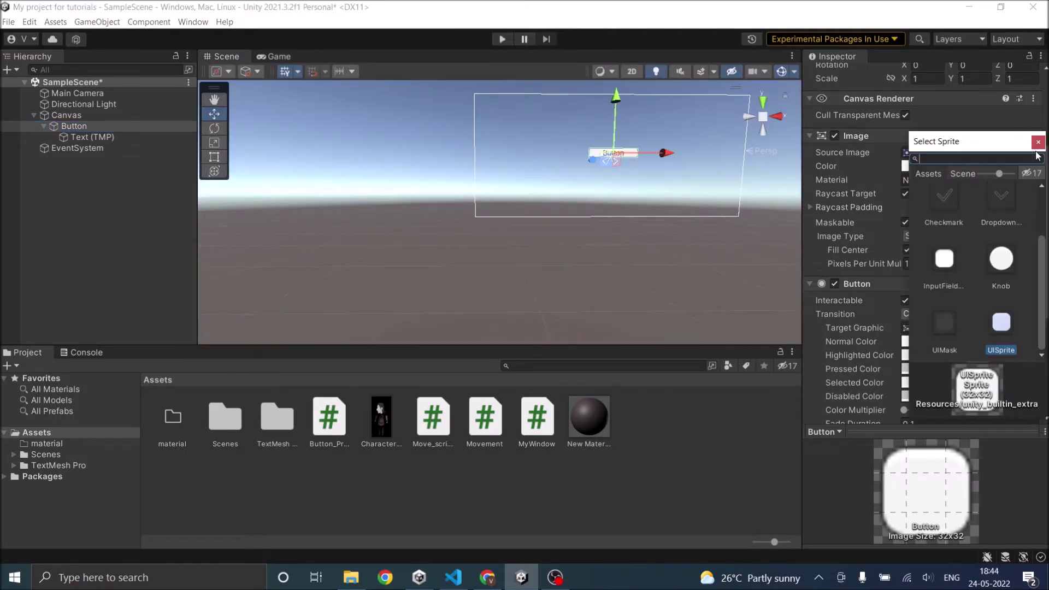
pyautogui.click(1009, 265)
# Step: Preview the oval button in the Game view and bring up Character_Sprite's import settings
pyautogui.click(271, 56)
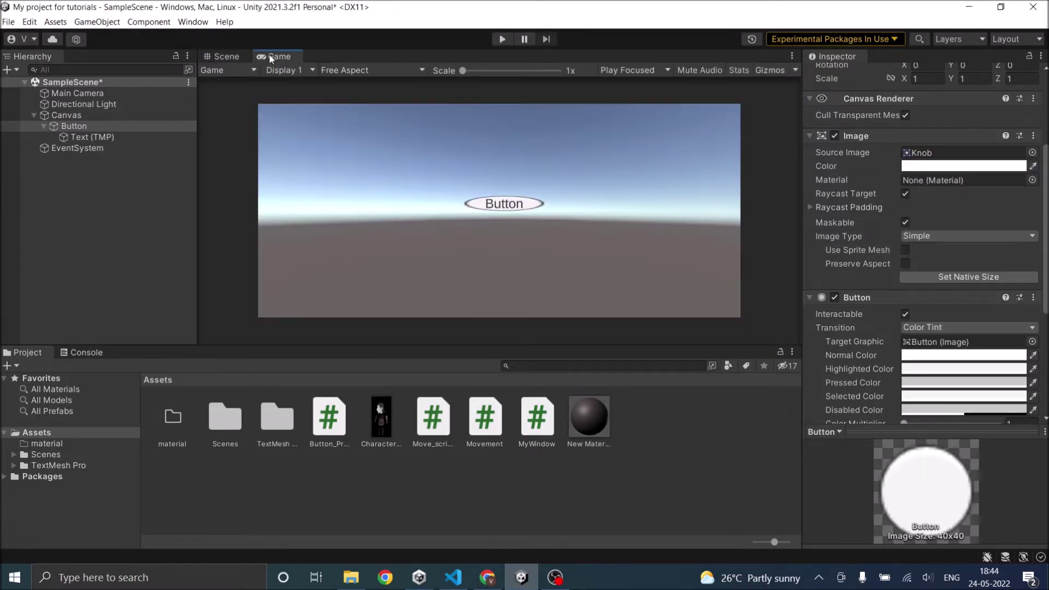
pyautogui.click(1032, 152)
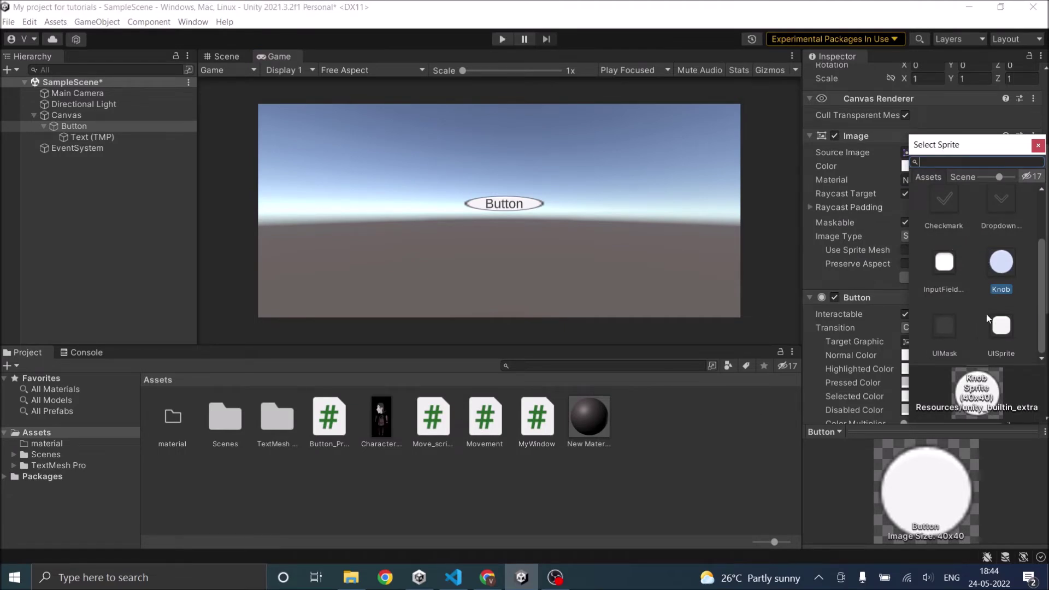
pyautogui.click(381, 418)
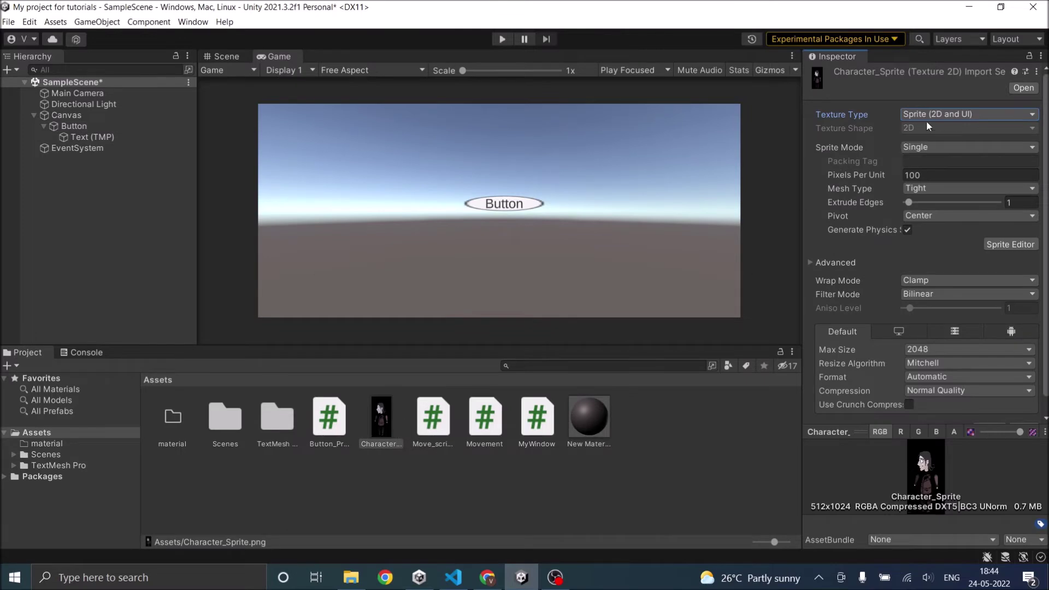
# Step: Apply the pending Character_Sprite import settings and reselect the Button
pyautogui.click(715, 422)
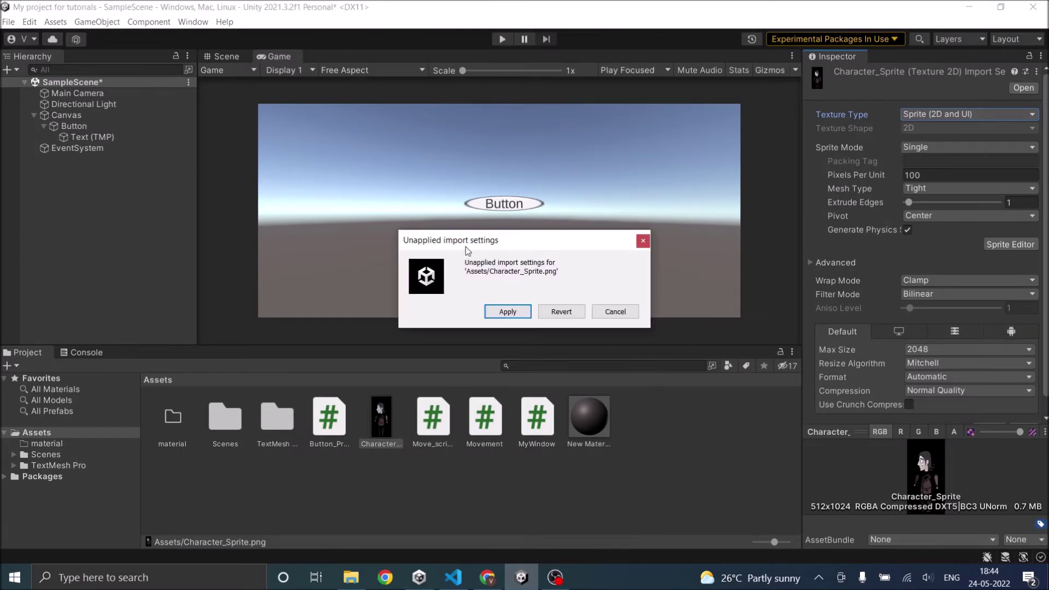
pyautogui.click(518, 315)
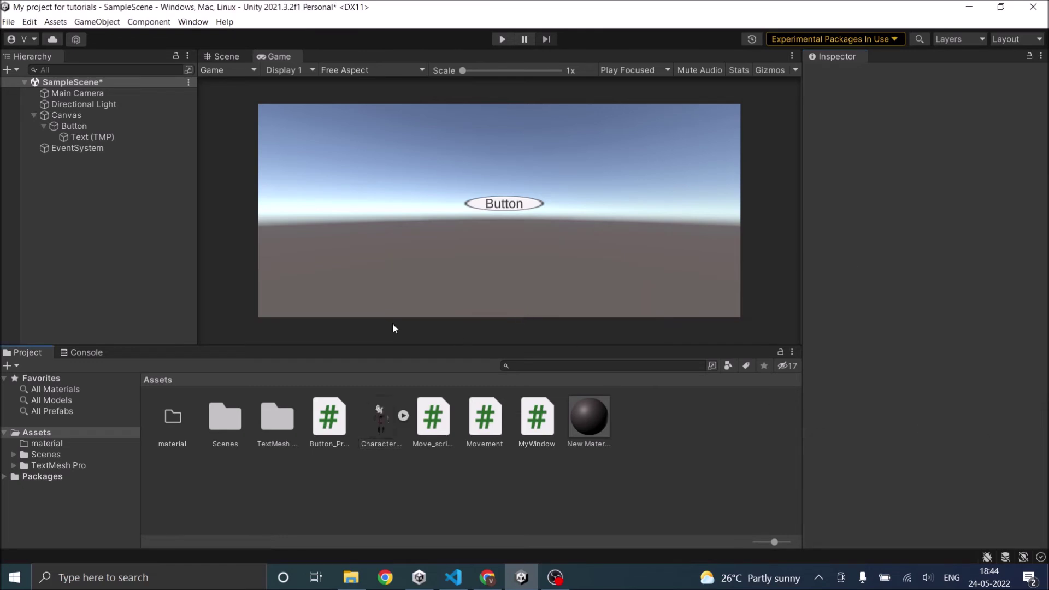
pyautogui.click(69, 126)
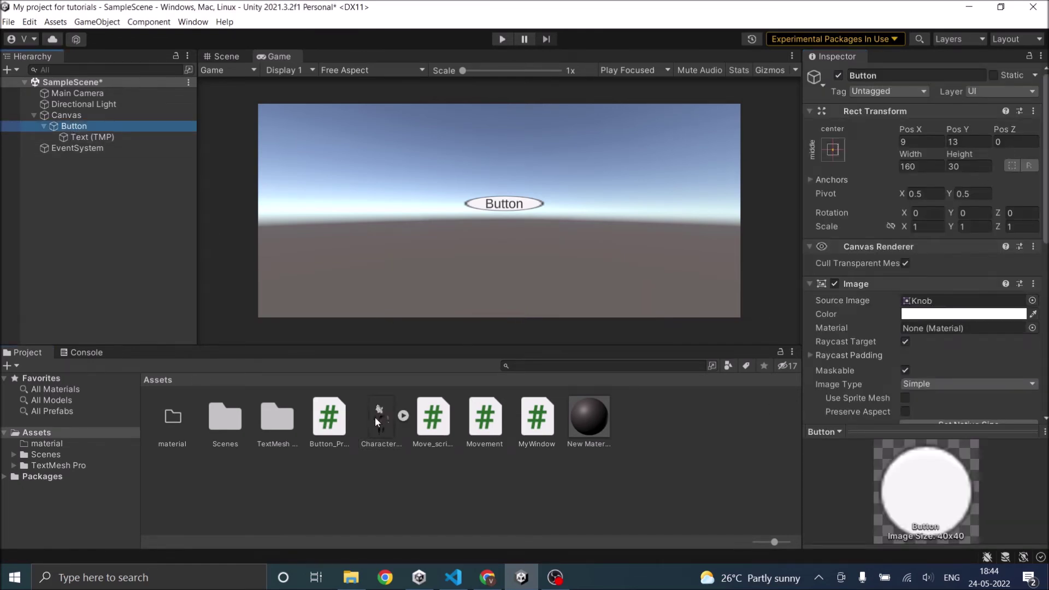
# Step: Try Character_Sprite as the Button's Source Image, then undo back to the plain rectangle
pyautogui.moveTo(385, 419); pyautogui.dragTo(971, 301)
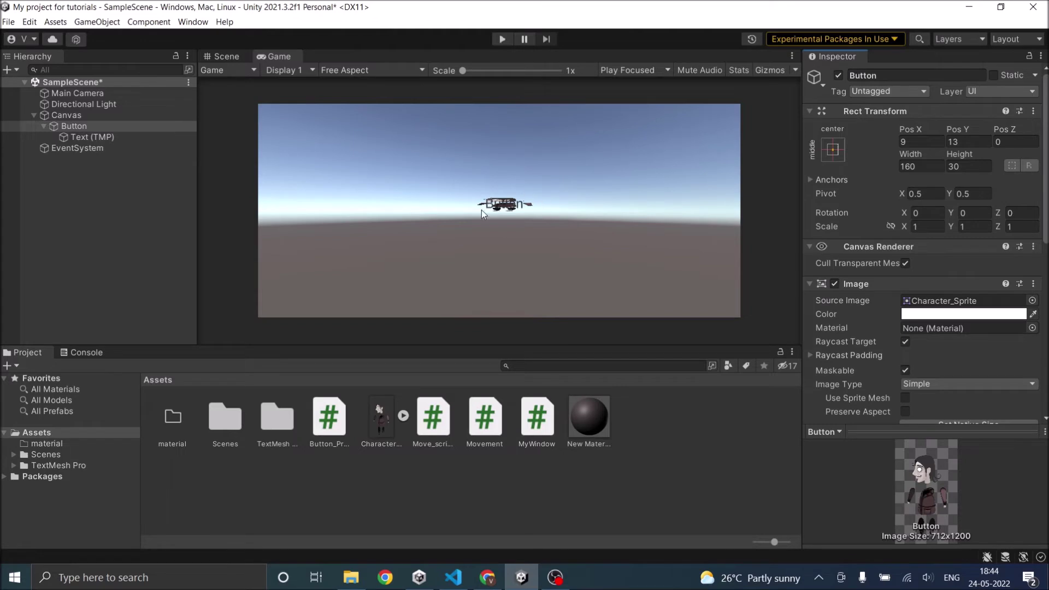
pyautogui.hotkey('ctrl', 'z')
pyautogui.click(134, 207)
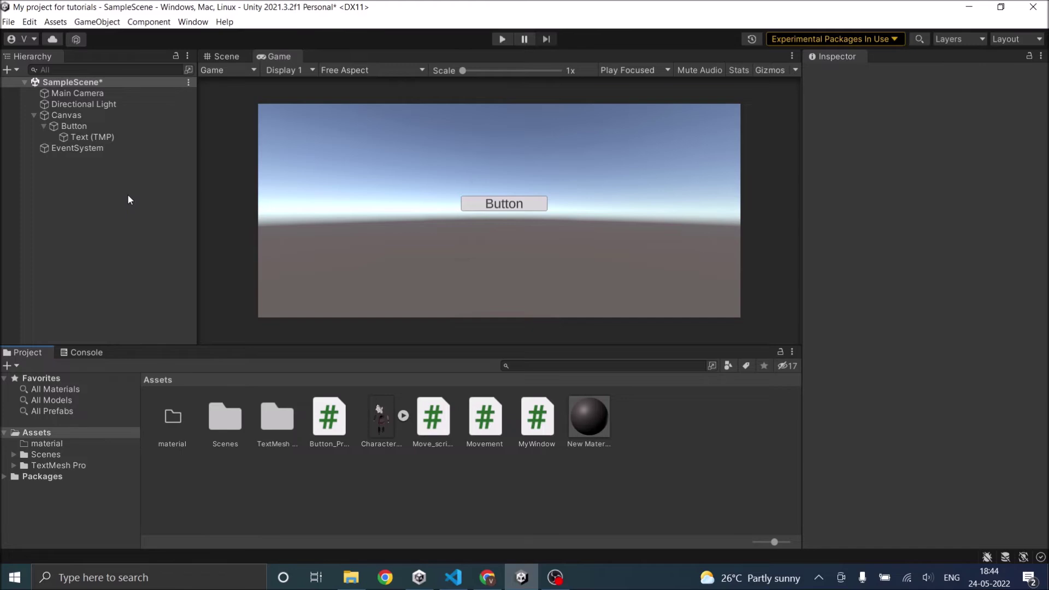
# Step: Add one empty Runtime Only entry to the Button's On Click () list
pyautogui.click(61, 129)
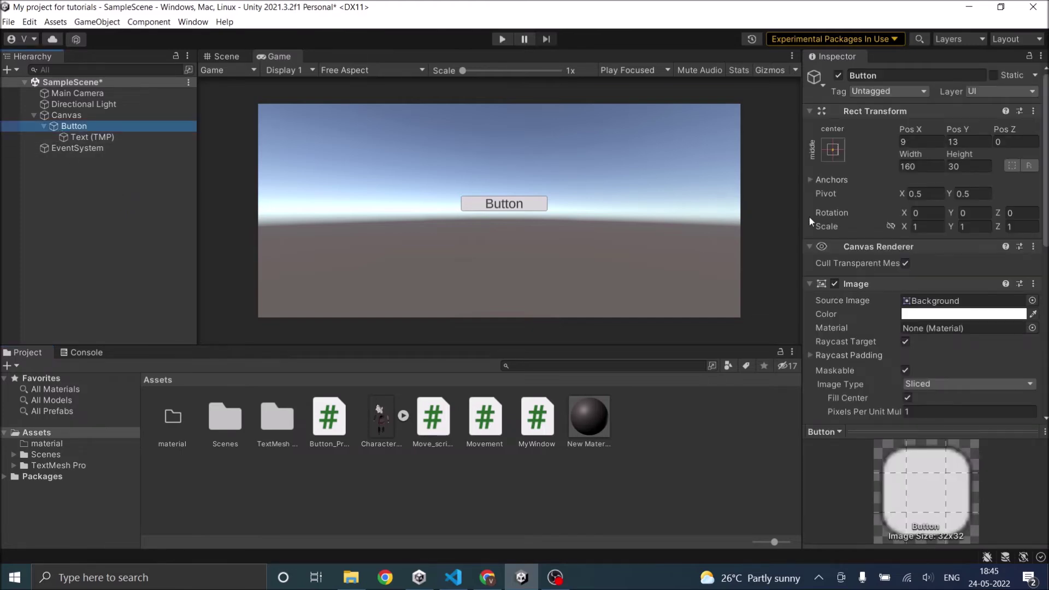
pyautogui.scroll(-10, 915, 253)
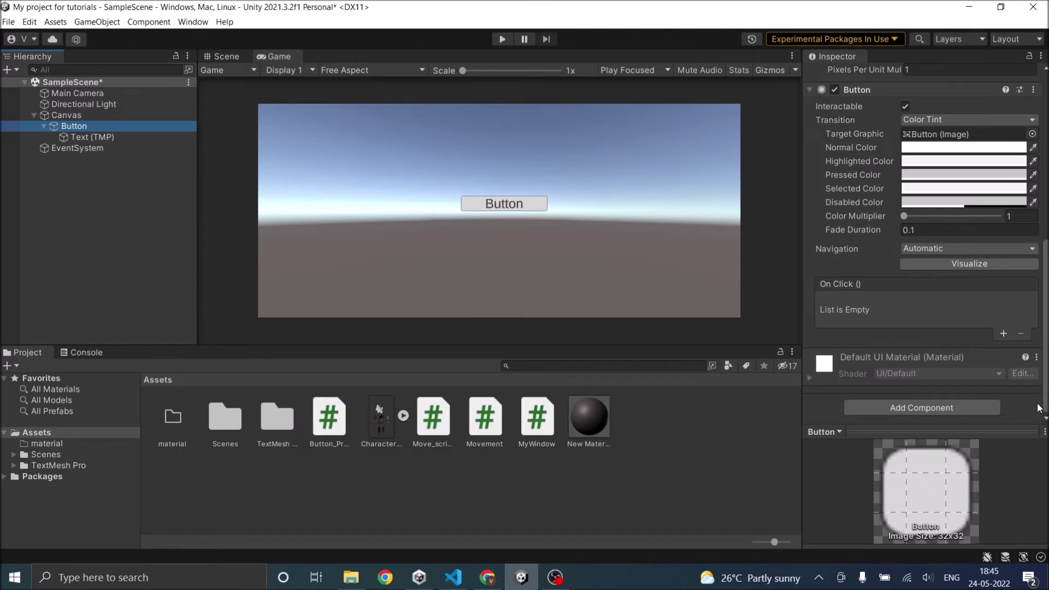
pyautogui.click(1004, 334)
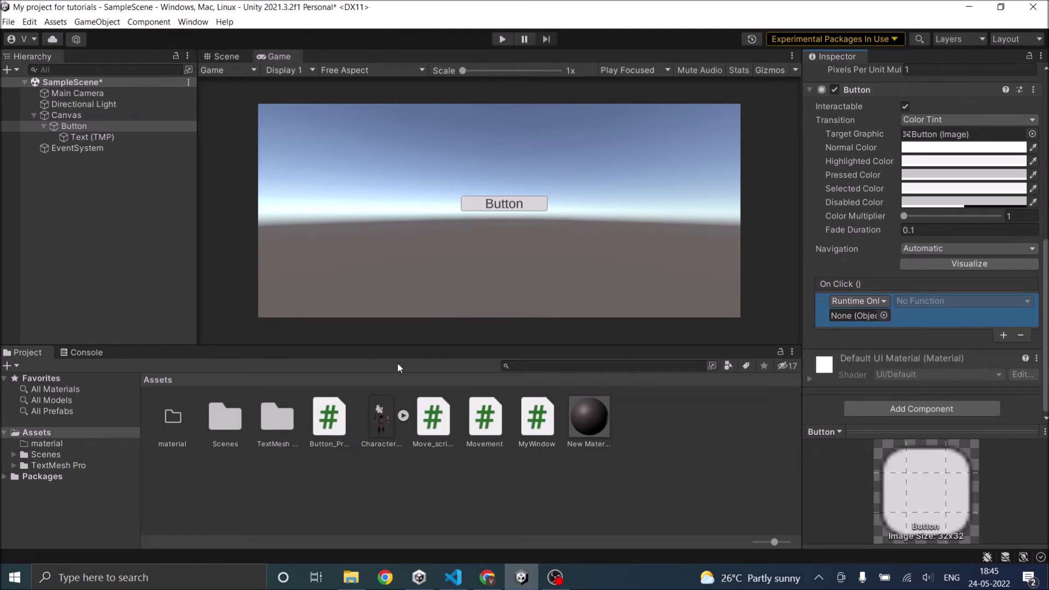
# Step: Create an empty GameObject and name it Scenemanager
pyautogui.click(132, 241)
pyautogui.click(34, 116)
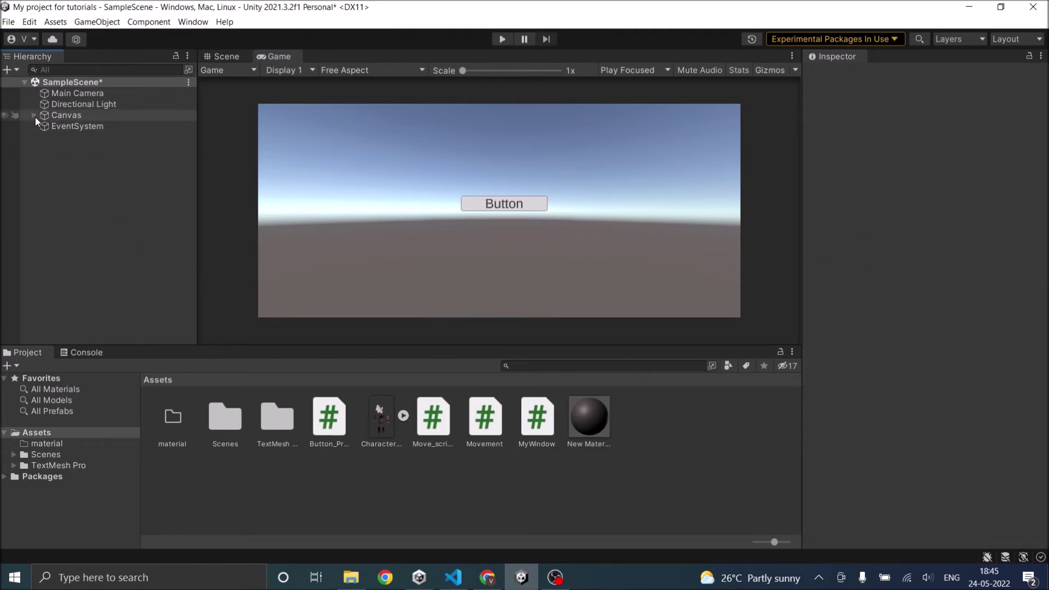
pyautogui.click(15, 70)
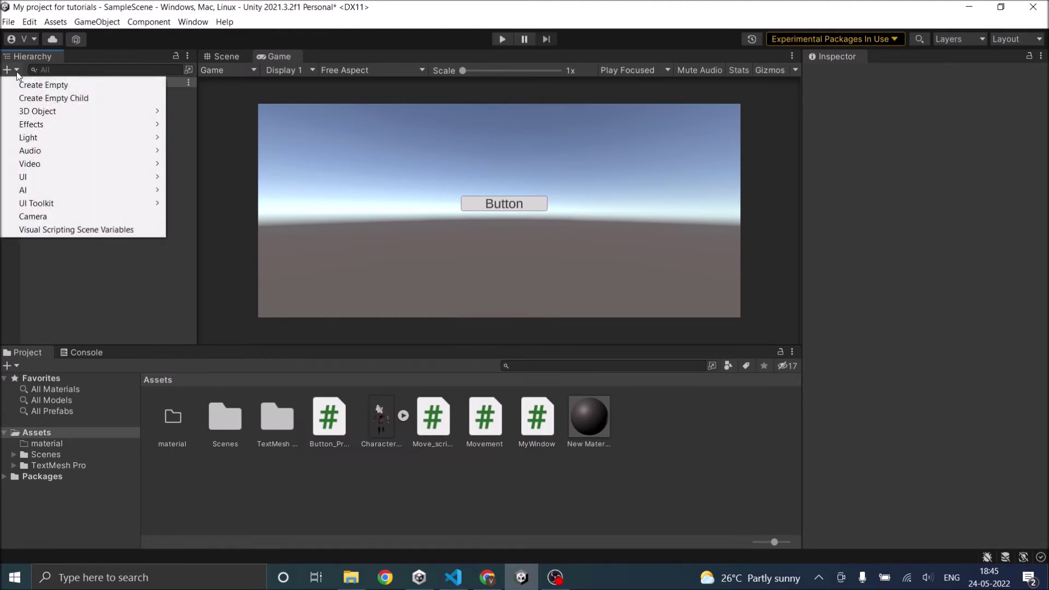
pyautogui.click(31, 84)
pyautogui.click(932, 76)
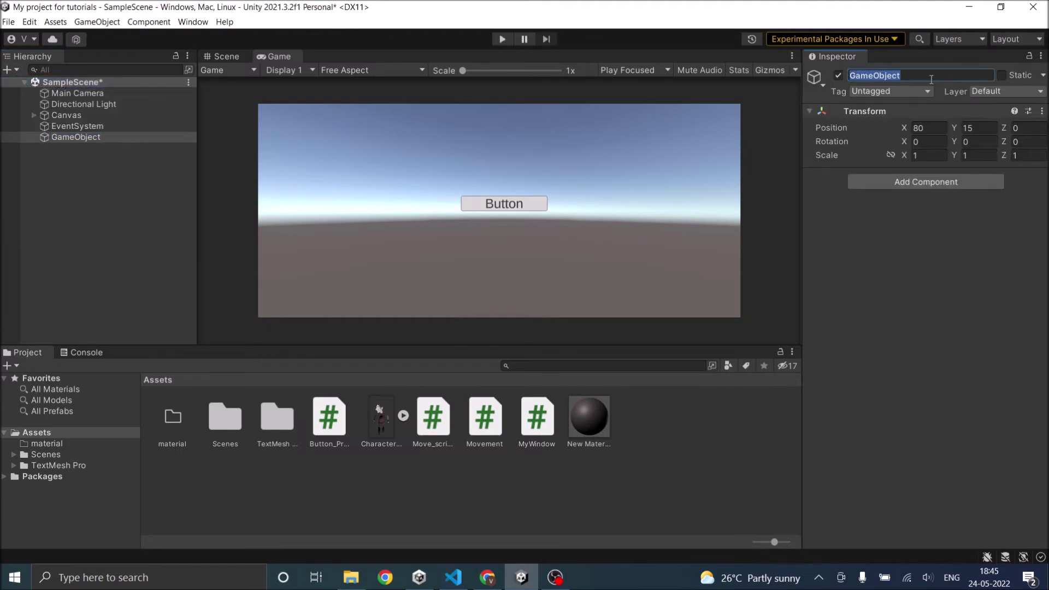
pyautogui.write('Scenemanager')
pyautogui.press('Return')
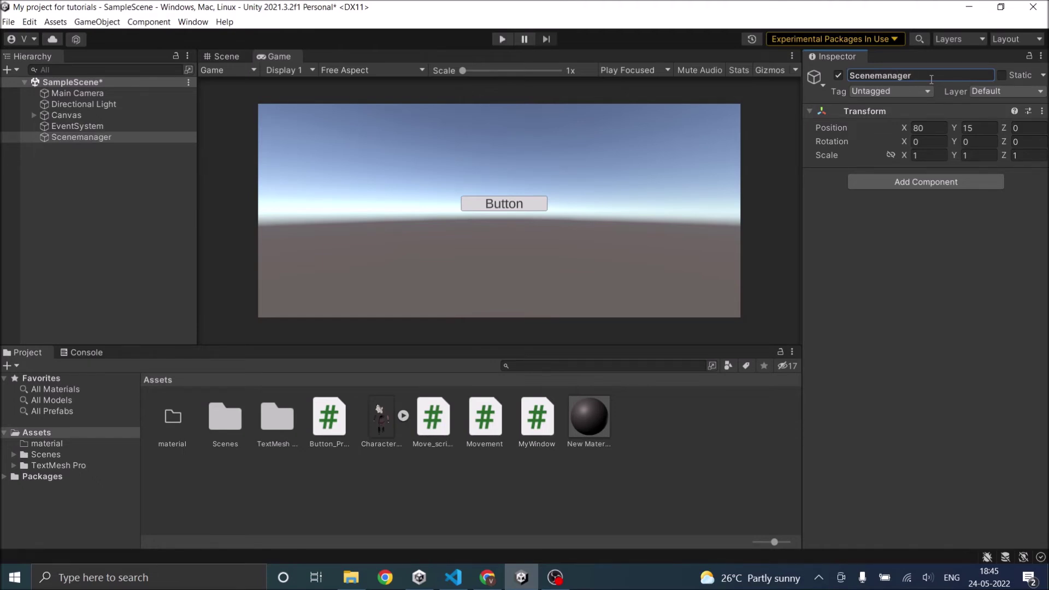
# Step: Add the Button_Press script component to Scenemanager and open it in the code editor
pyautogui.click(91, 137)
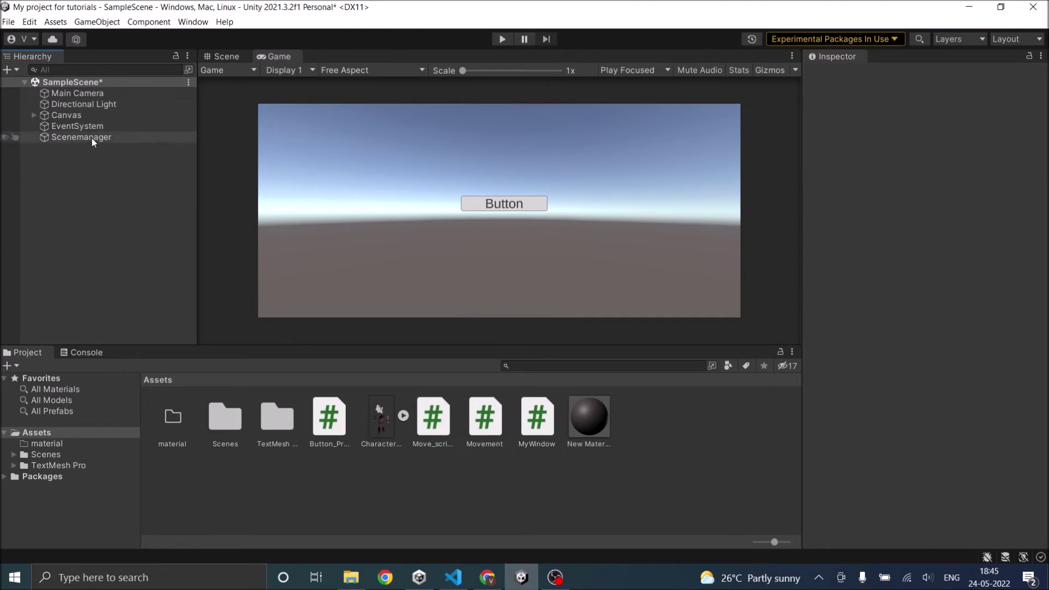
pyautogui.click(932, 183)
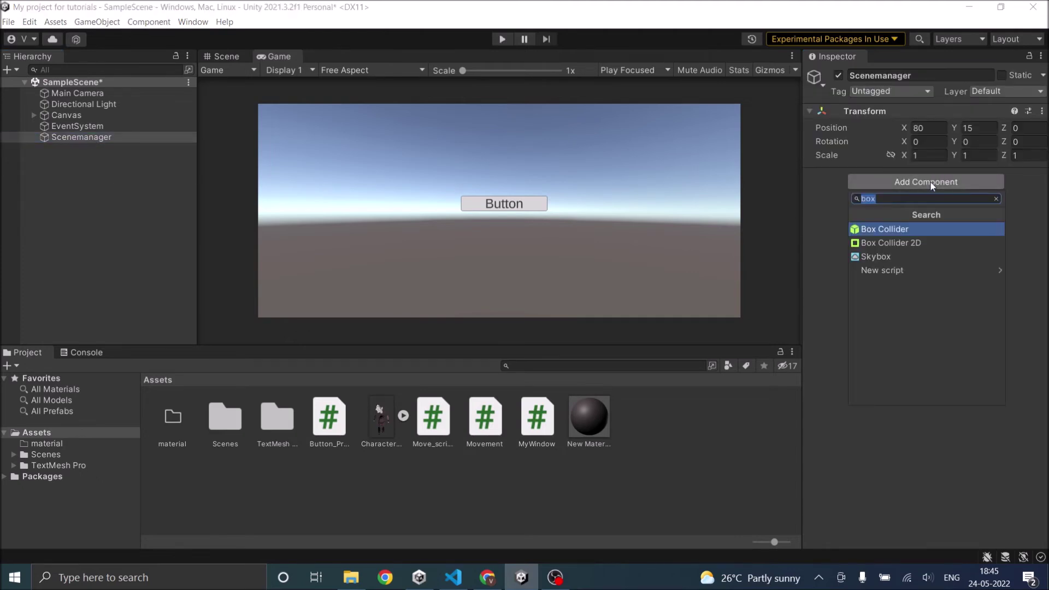
pyautogui.write('B')
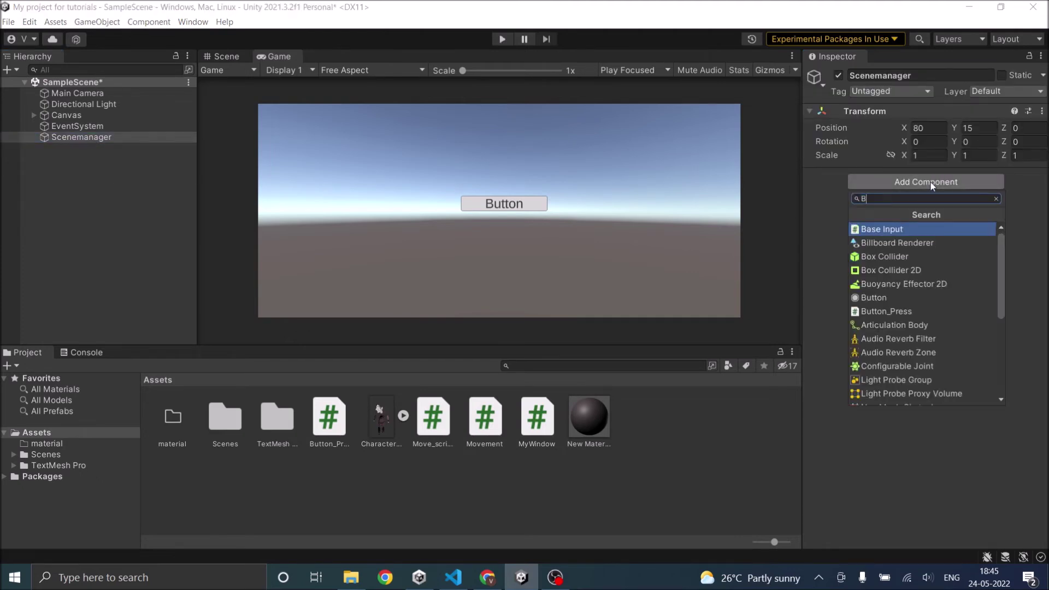
pyautogui.write('utton_')
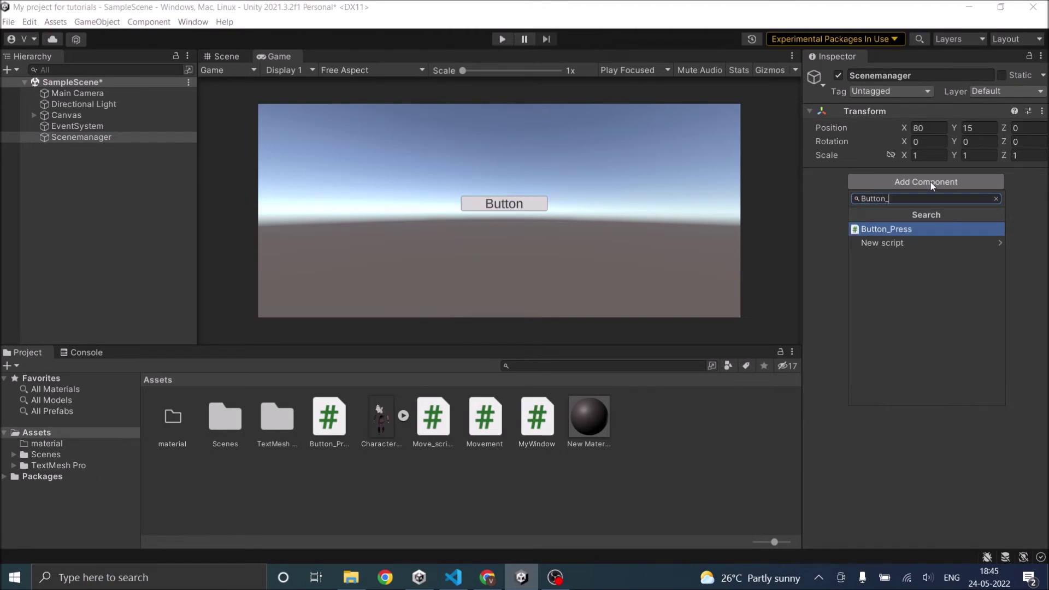
pyautogui.press('Return')
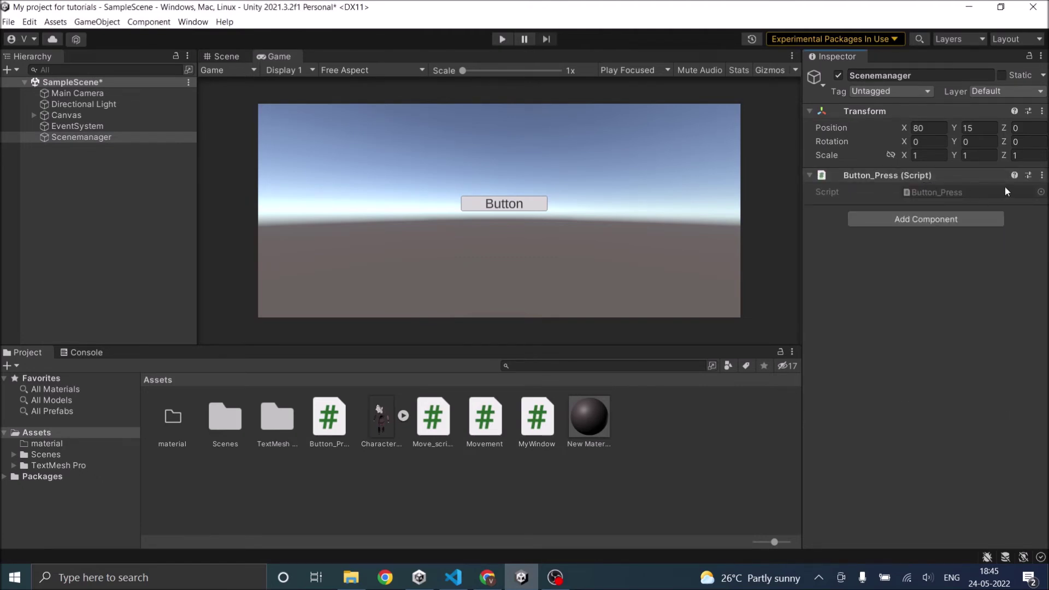
pyautogui.click(1042, 175)
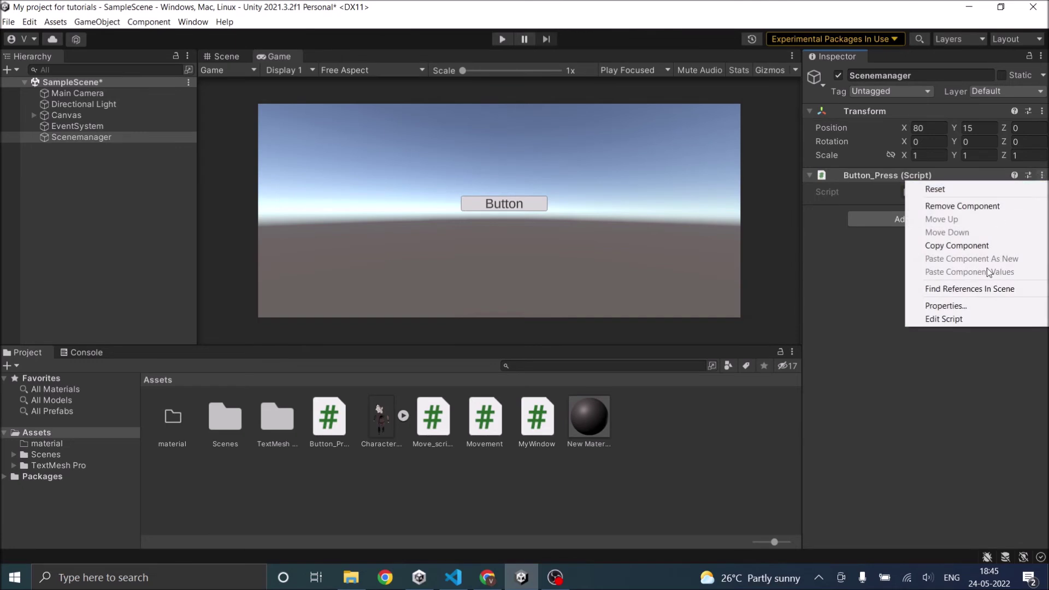
pyautogui.click(929, 319)
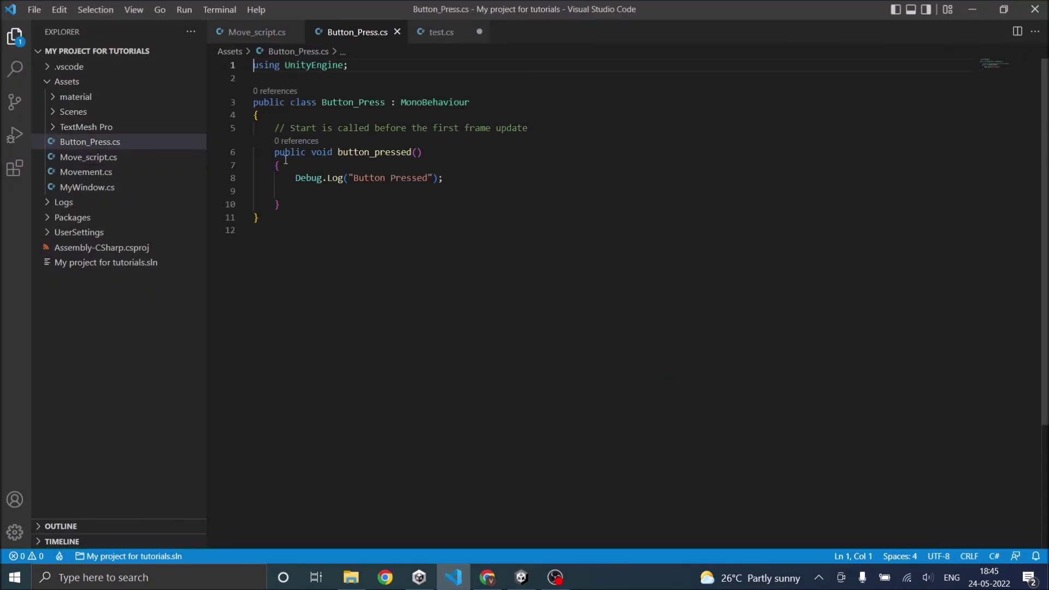
# Step: Review button_pressed() and its Debug.Log line in Button_Press.cs, then return to Unity
pyautogui.moveTo(274, 151); pyautogui.dragTo(409, 151)
pyautogui.click(424, 152)
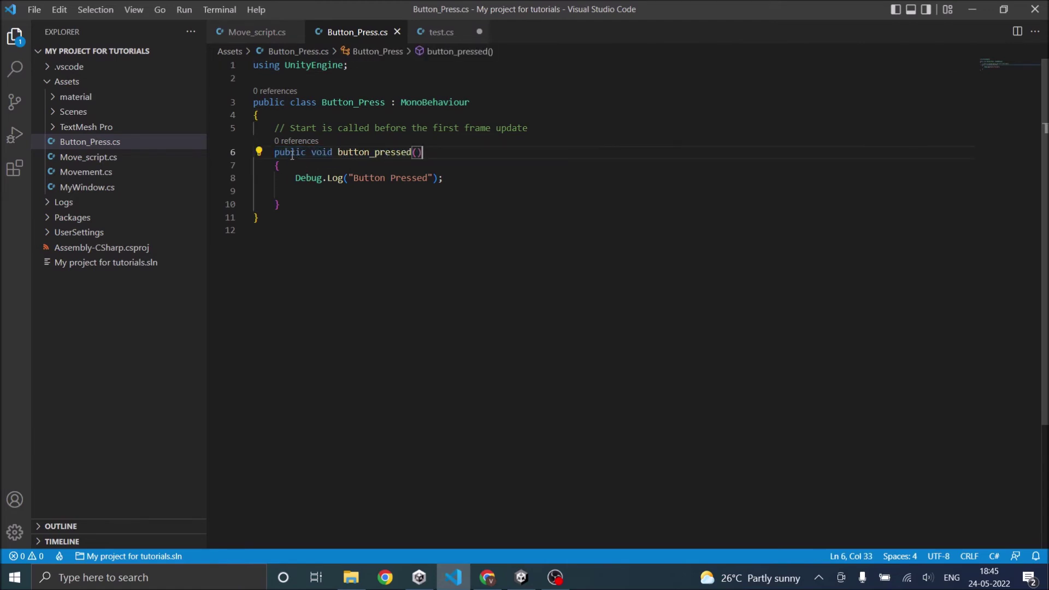
pyautogui.click(454, 178)
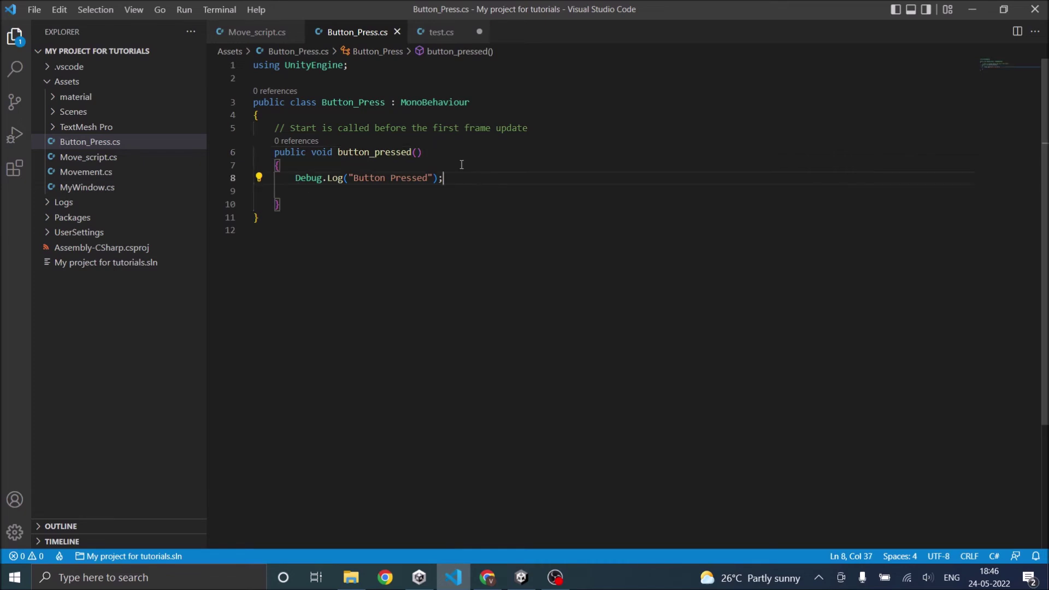
pyautogui.hotkey('alt', 'Tab')
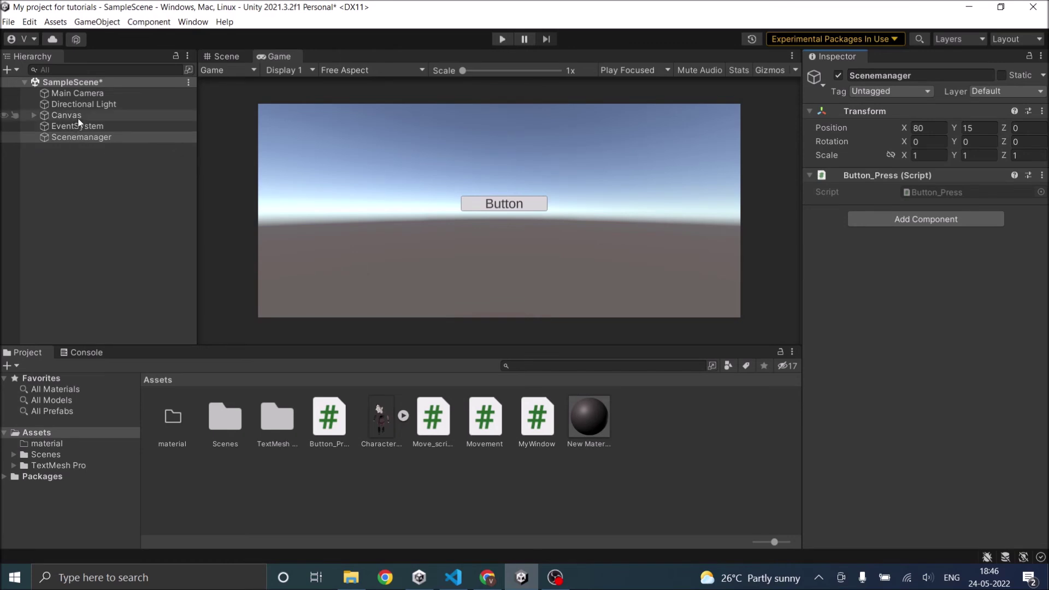
# Step: Assign Scenemanager as the target object of the Button's On Click entry
pyautogui.click(34, 116)
pyautogui.click(73, 125)
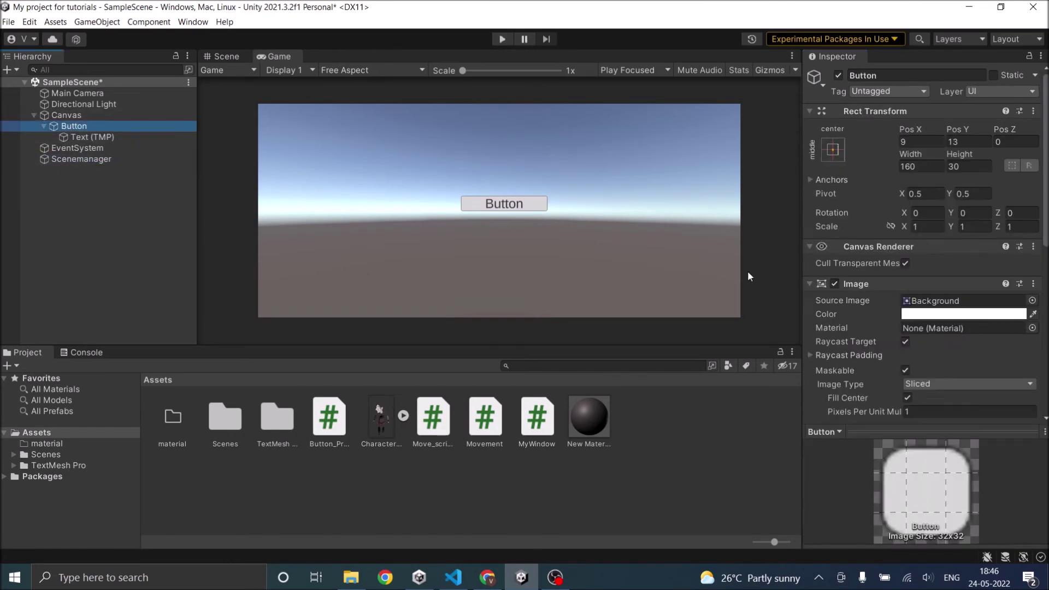
pyautogui.scroll(-3, 967, 317)
pyautogui.scroll(-5, 967, 321)
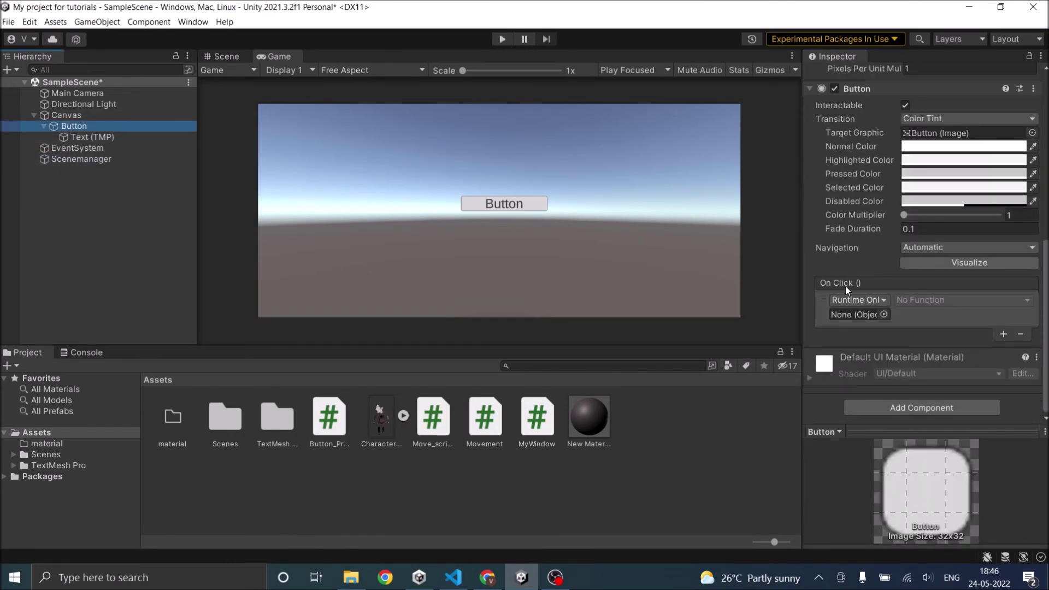
pyautogui.moveTo(91, 162); pyautogui.dragTo(860, 317)
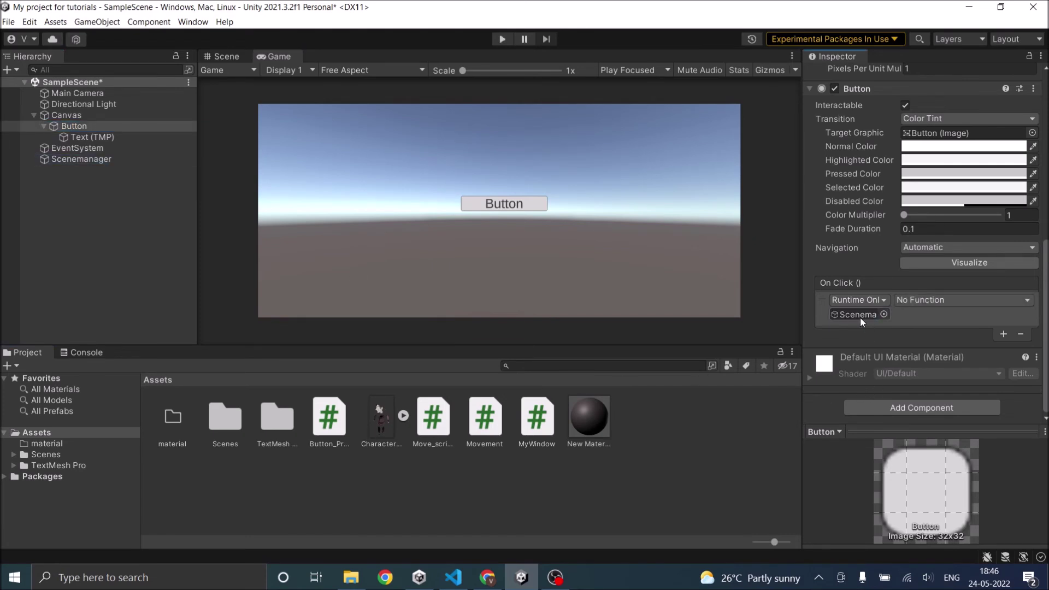
# Step: Set the On Click function to Button_Press > button_pressed (), then check Scenemanager's components
pyautogui.click(943, 302)
pyautogui.moveTo(955, 361)
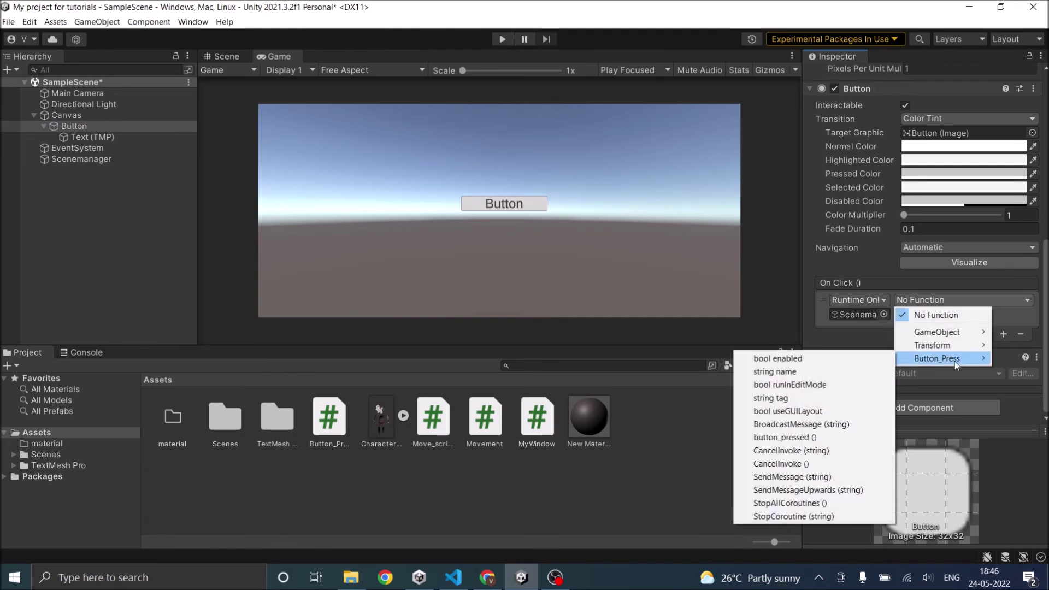
pyautogui.click(805, 439)
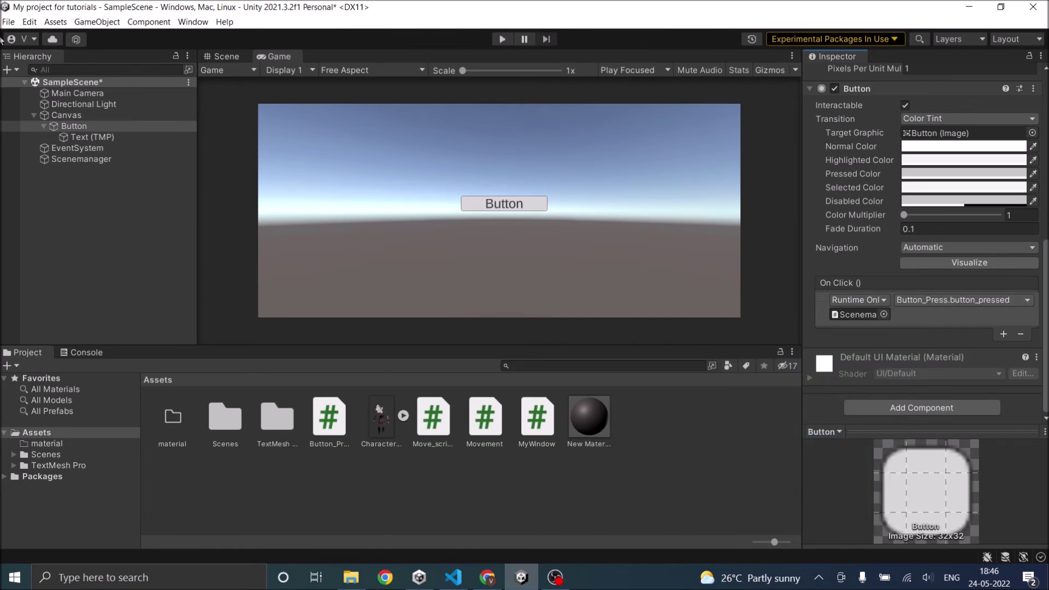
pyautogui.click(176, 288)
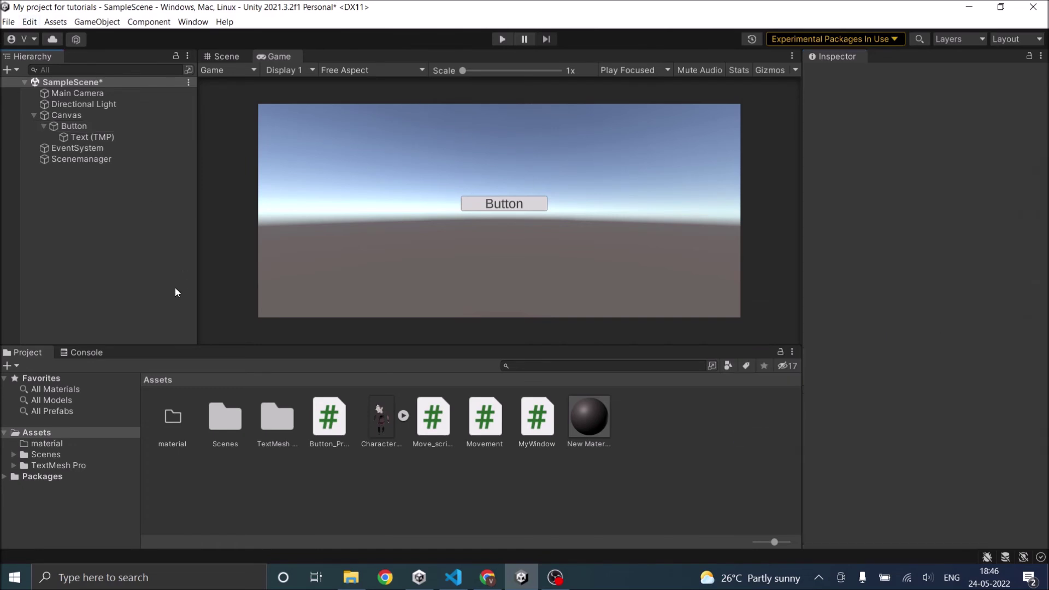
pyautogui.click(102, 161)
# Step: Enter Play mode, show the Console, and click the Button to log 'Button Pressed'
pyautogui.click(156, 250)
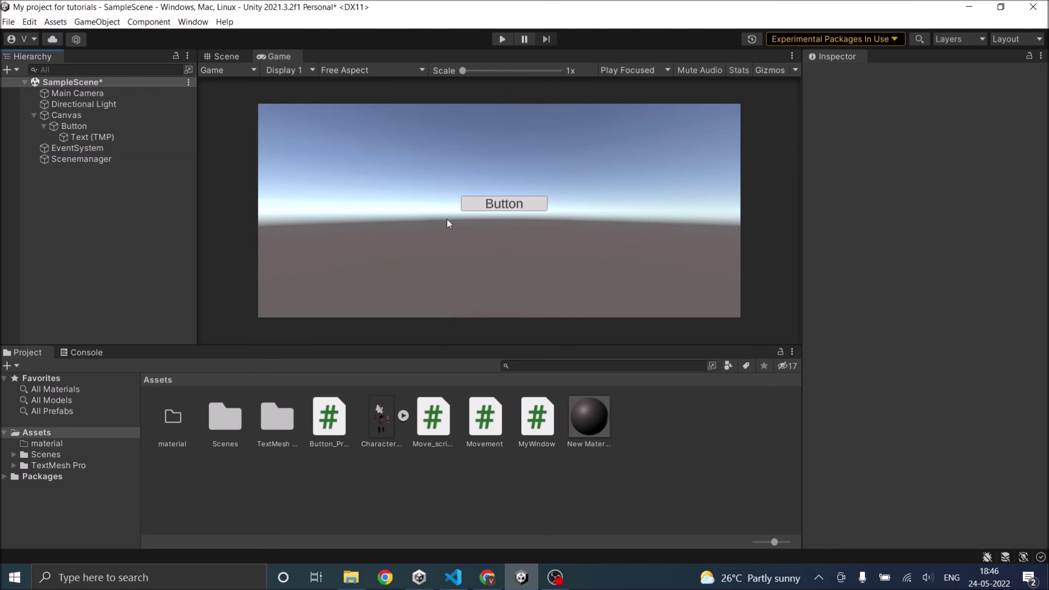
pyautogui.click(501, 39)
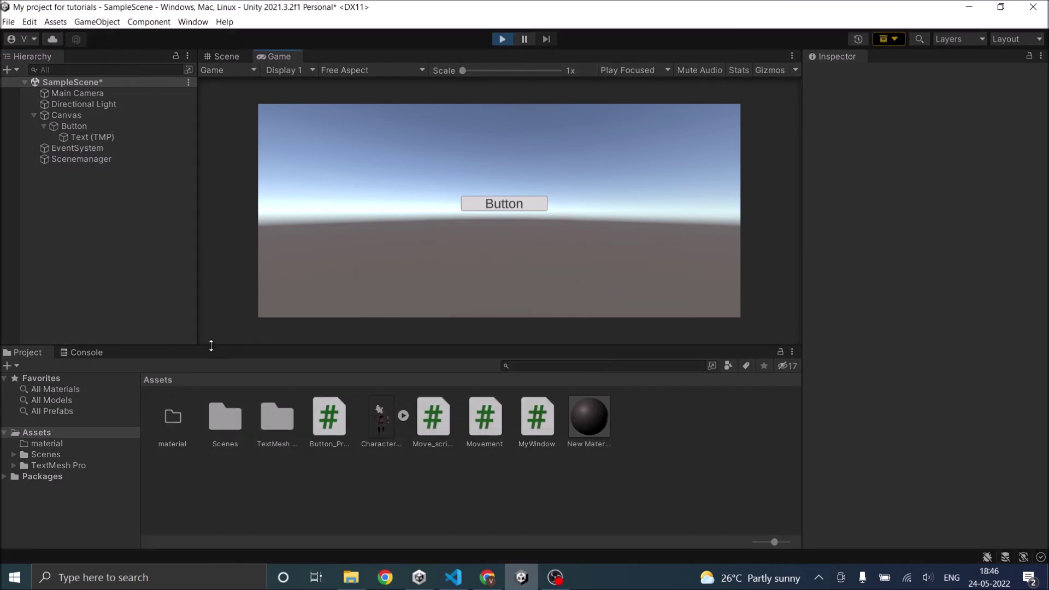
pyautogui.click(95, 356)
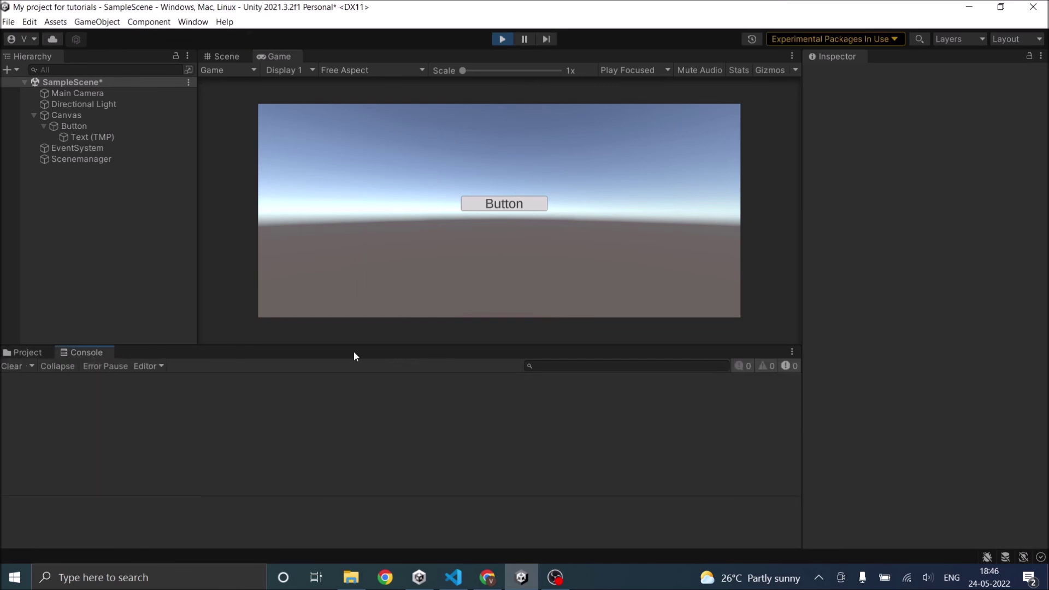
pyautogui.click(502, 206)
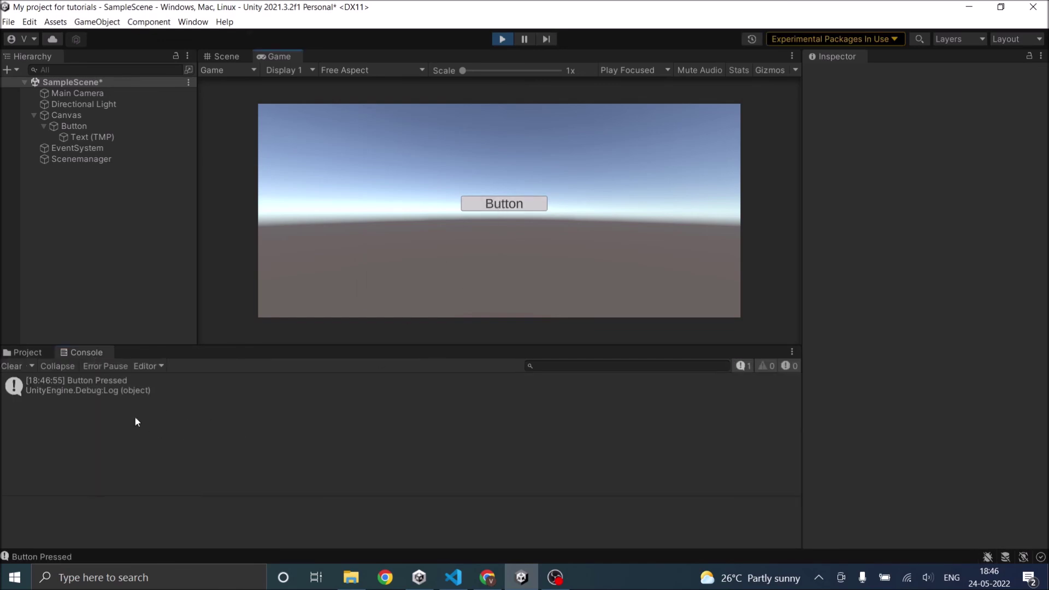